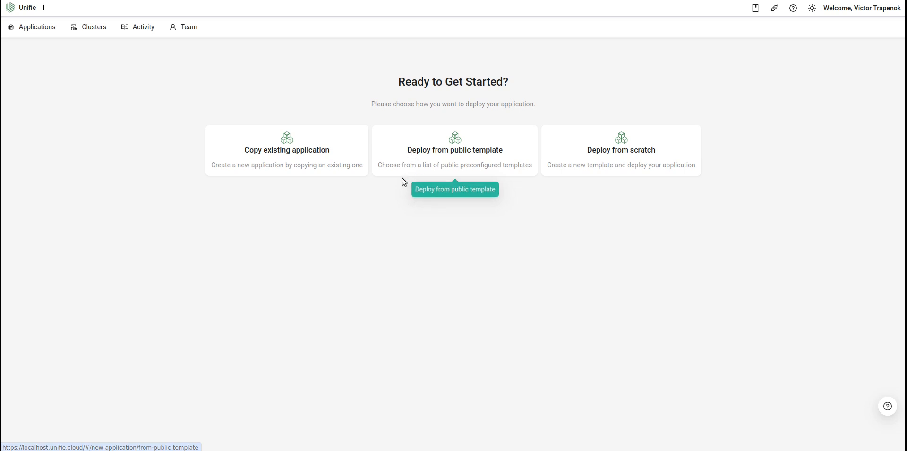
# Start a new application from a public template and name it "test"
pyautogui.click(478, 160)
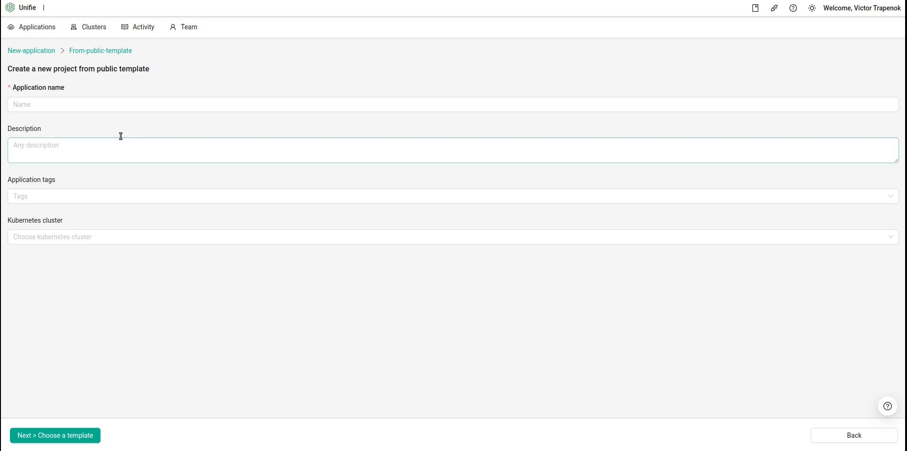
pyautogui.click(89, 105)
pyautogui.click(84, 122)
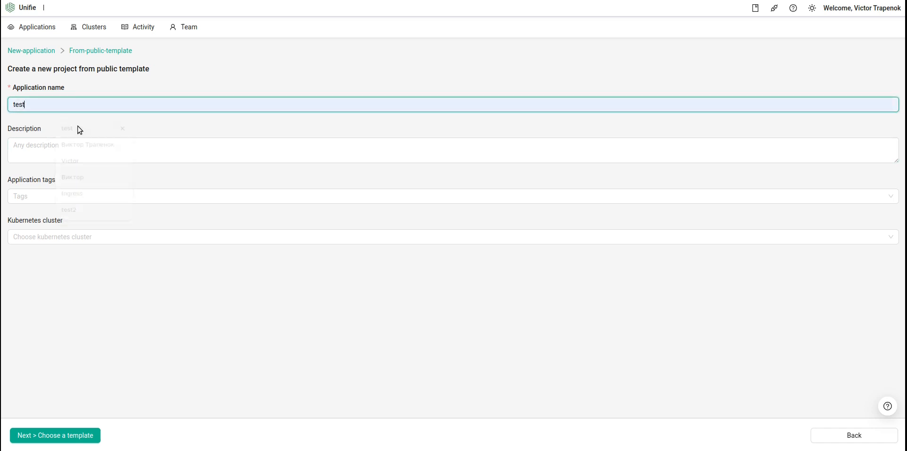
# Choose the demo2 Kubernetes cluster and continue to template selection
pyautogui.click(61, 234)
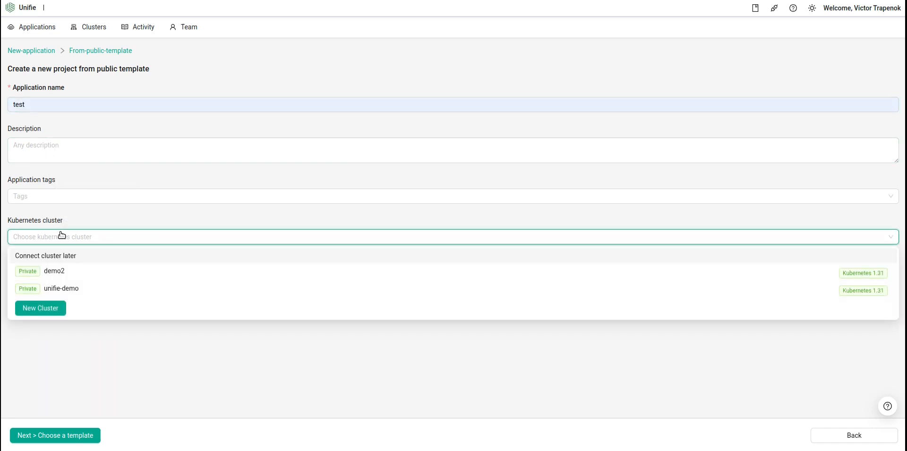
pyautogui.click(83, 274)
pyautogui.click(67, 354)
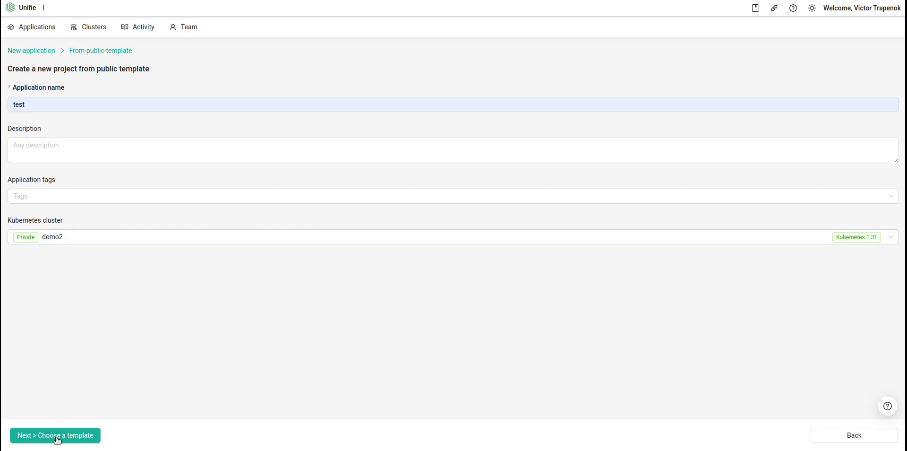
pyautogui.click(81, 442)
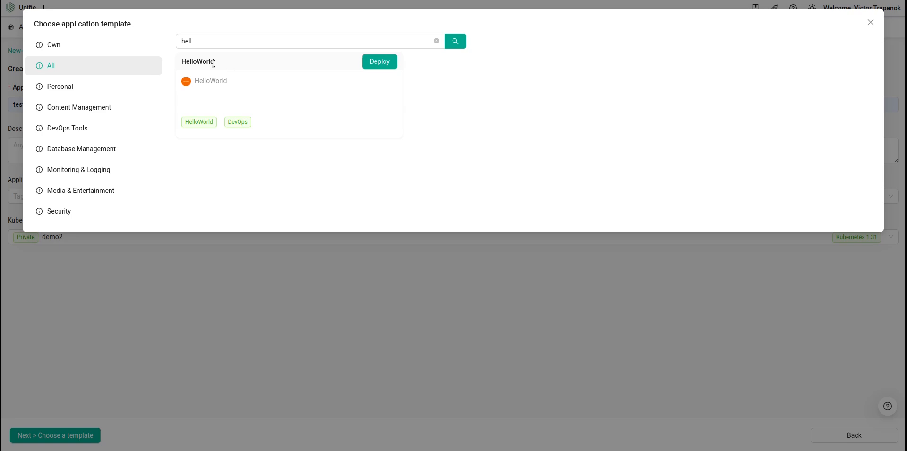
# Deploy the HelloWorld template from the template search results
pyautogui.click(382, 64)
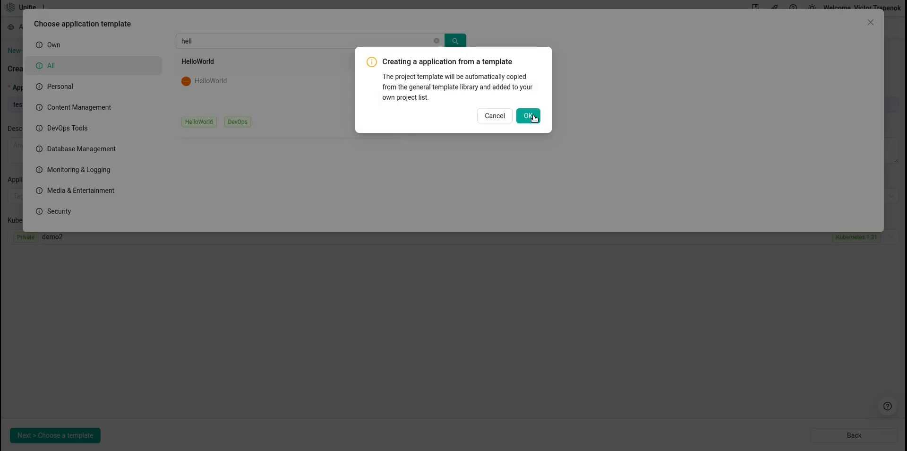
pyautogui.click(533, 118)
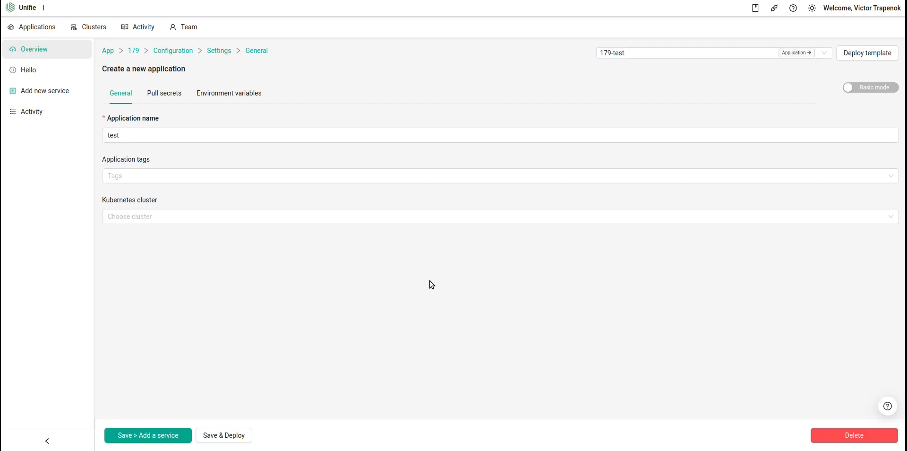
# Tag the new application Test and set its Kubernetes cluster to demo2
pyautogui.click(156, 179)
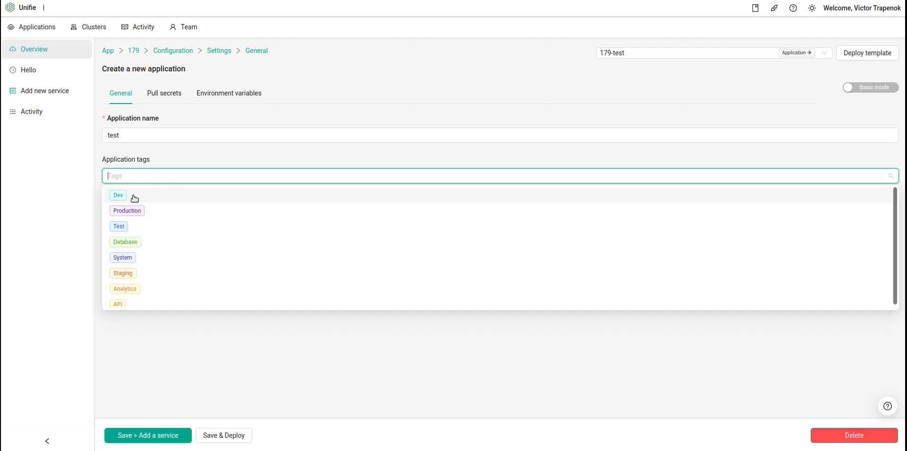
pyautogui.click(126, 226)
pyautogui.click(170, 395)
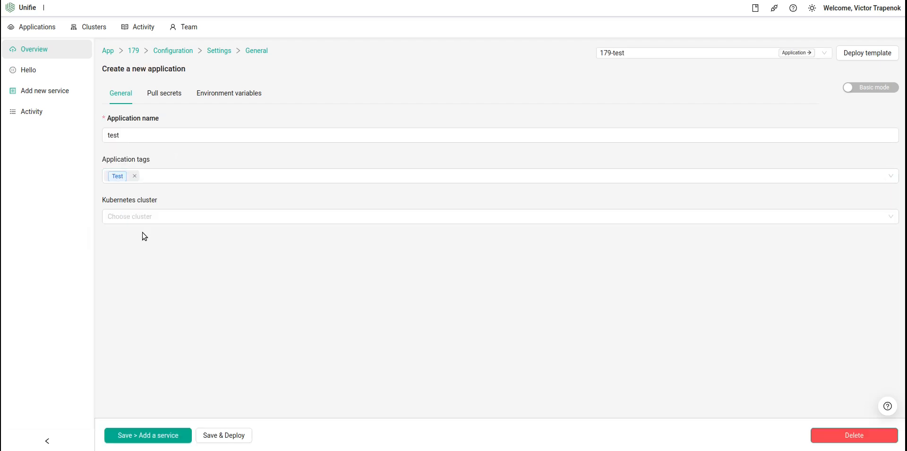
pyautogui.click(143, 221)
pyautogui.click(142, 251)
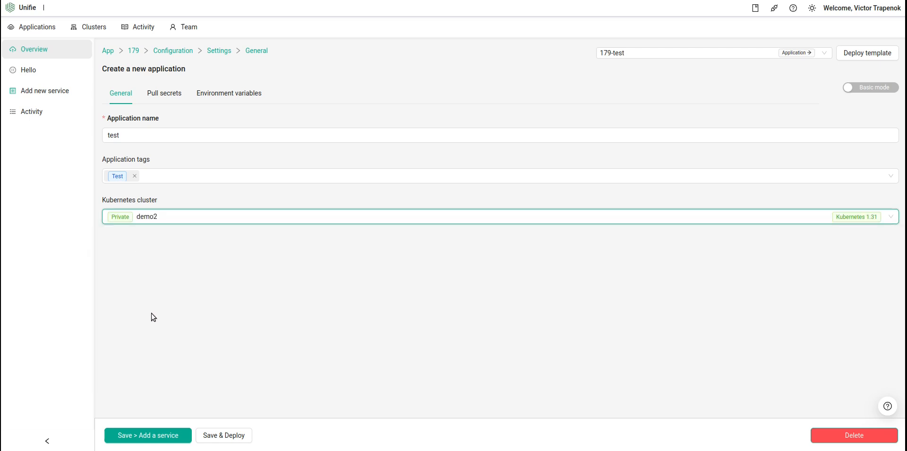
# Save and deploy the application, accepting the cluster prompt and the final deployment settings
pyautogui.click(226, 436)
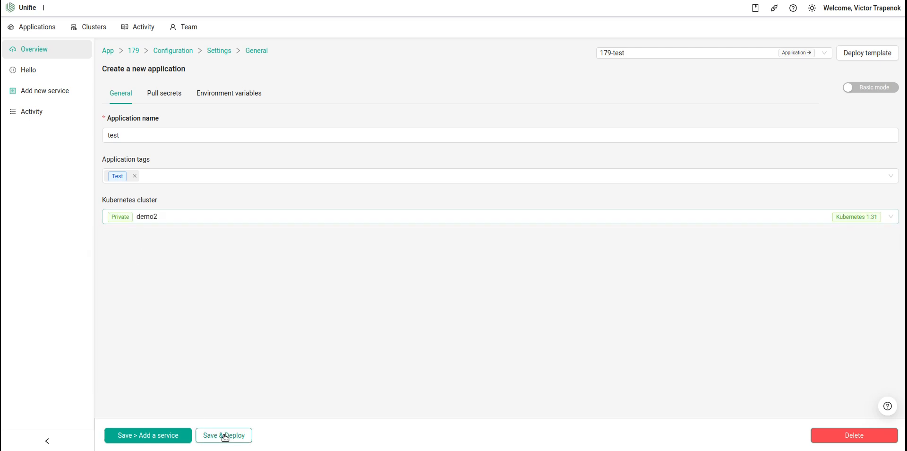
pyautogui.click(223, 434)
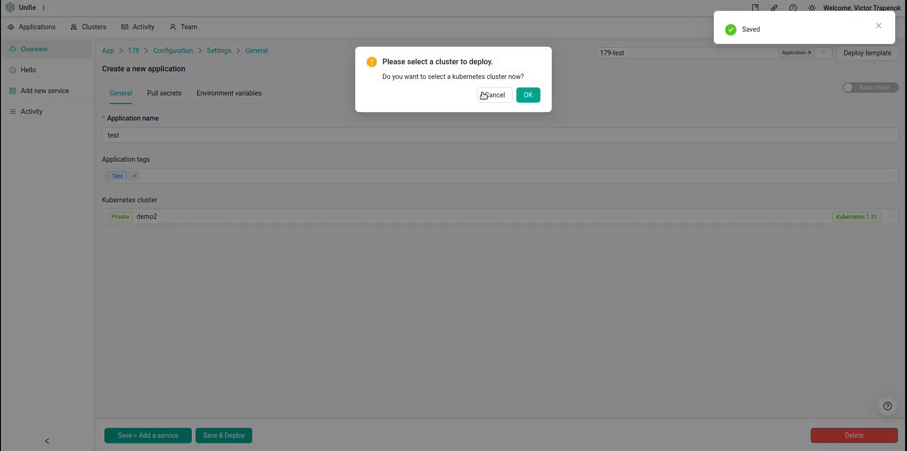
pyautogui.click(527, 94)
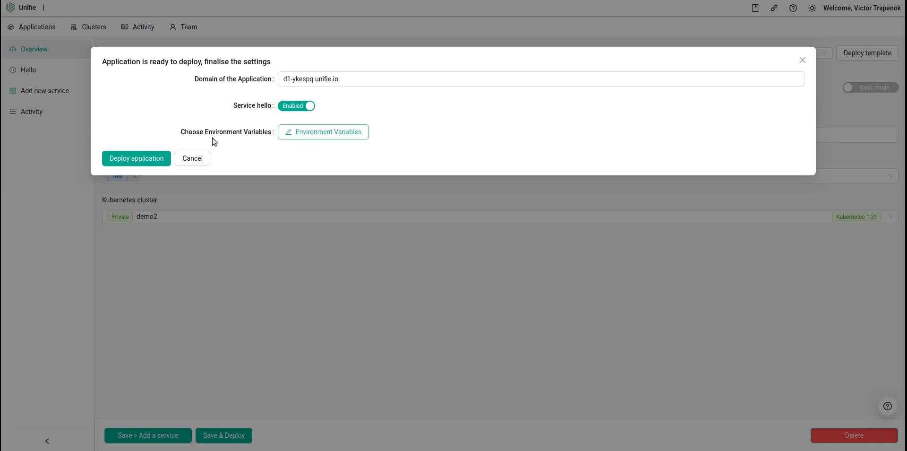
pyautogui.click(119, 161)
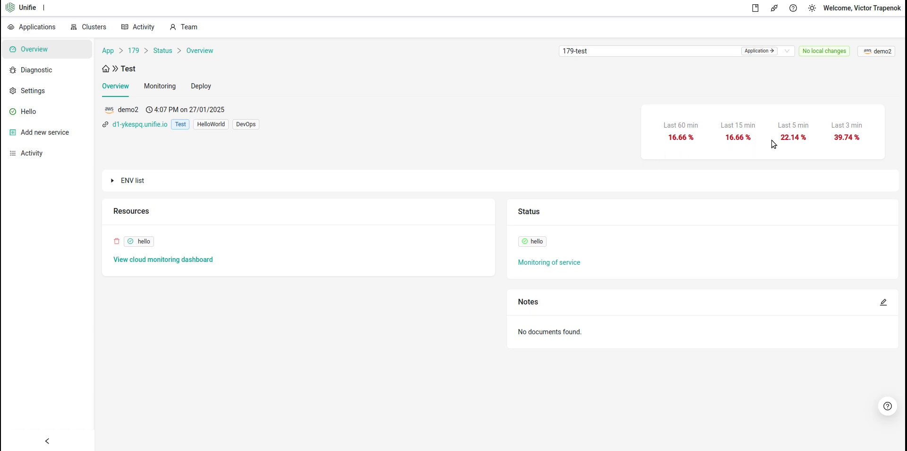
# Open the application's Monitoring view and examine the CPU, memory, availability and response time charts
pyautogui.click(170, 84)
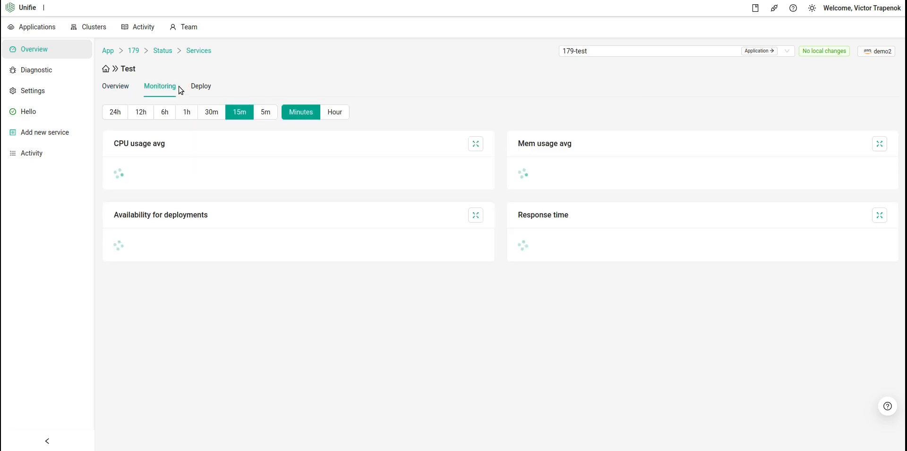
pyautogui.scroll(-1, 322, 239)
pyautogui.scroll(-5, 322, 238)
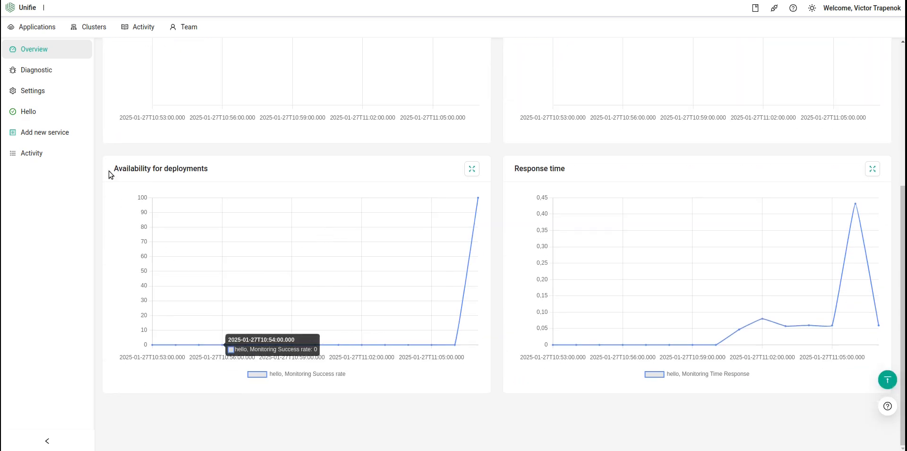
pyautogui.scroll(4, 311, 233)
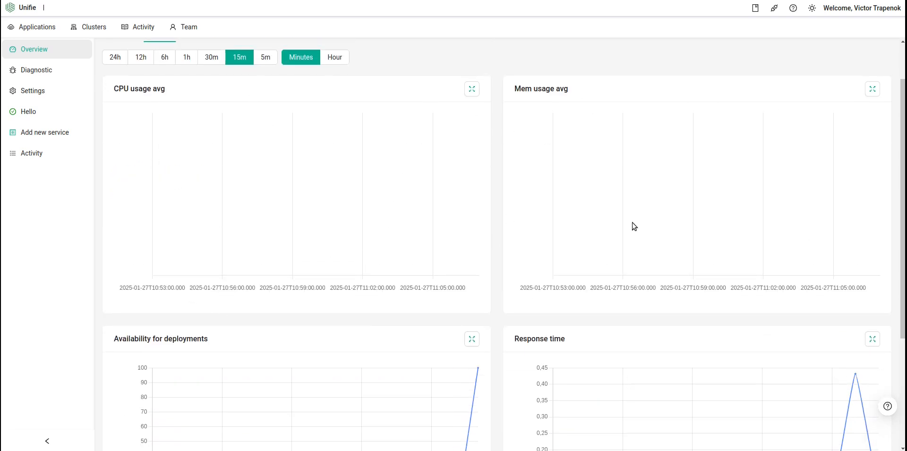
pyautogui.scroll(-1, 652, 237)
pyautogui.scroll(3, 632, 192)
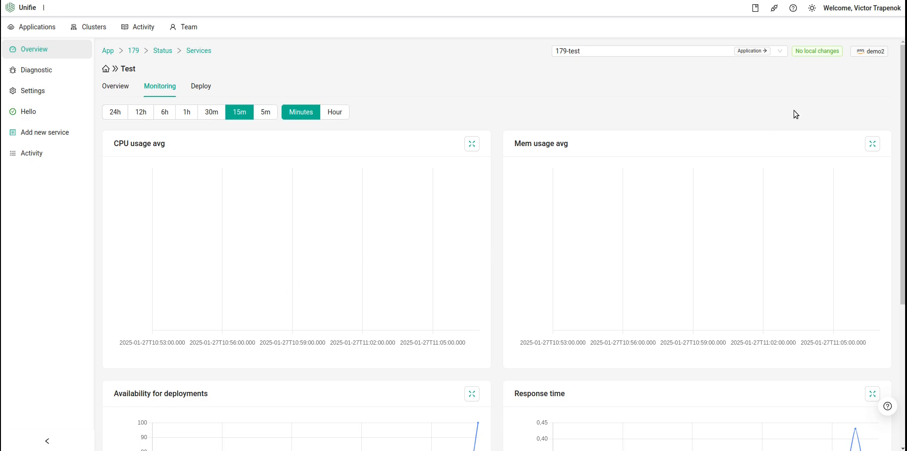
# Open the demo2 cluster's integrations and install the metrics-server integration
pyautogui.click(871, 51)
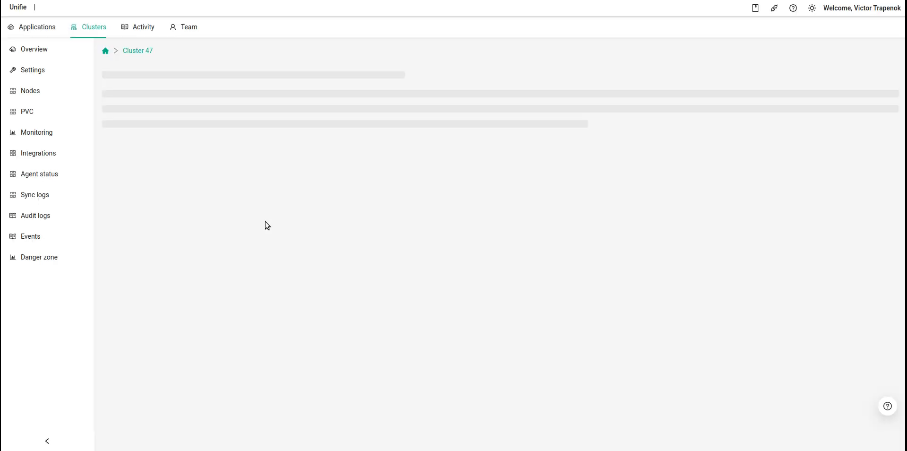
pyautogui.click(37, 153)
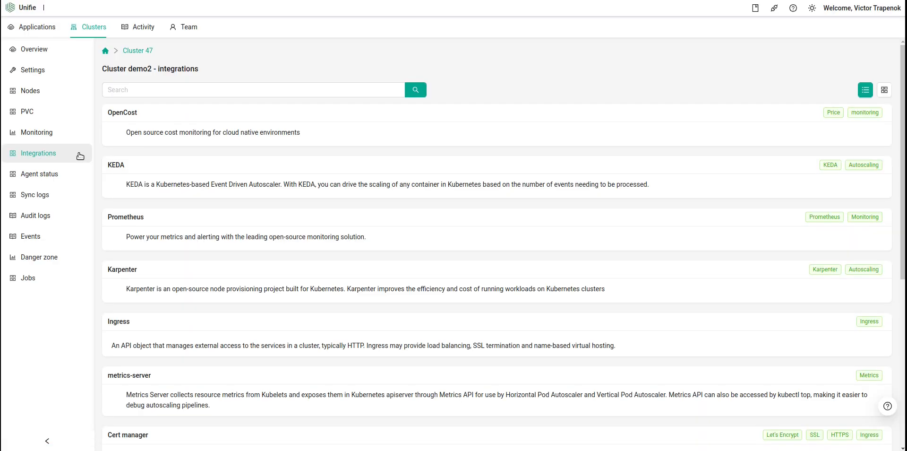
pyautogui.scroll(-2, 205, 274)
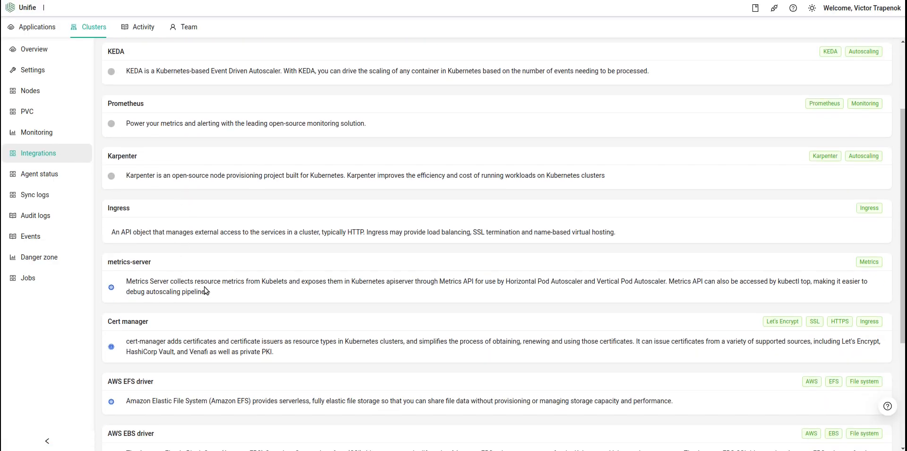
pyautogui.press('F5')
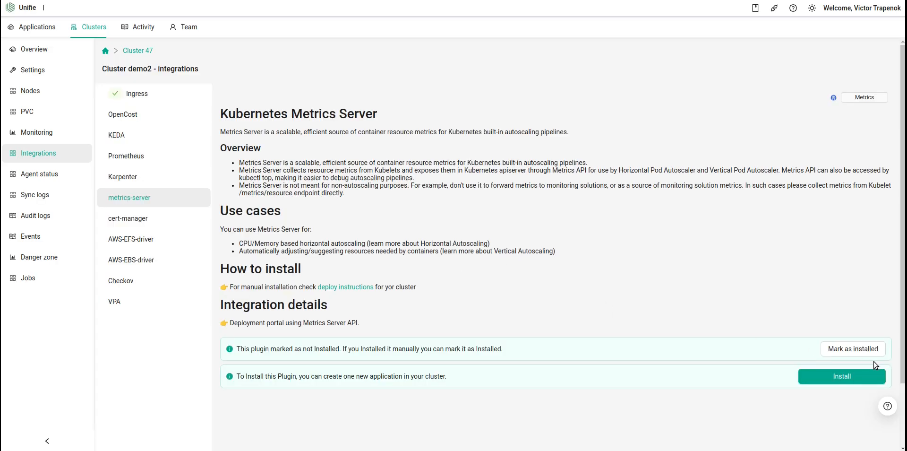
pyautogui.click(848, 378)
pyautogui.click(525, 159)
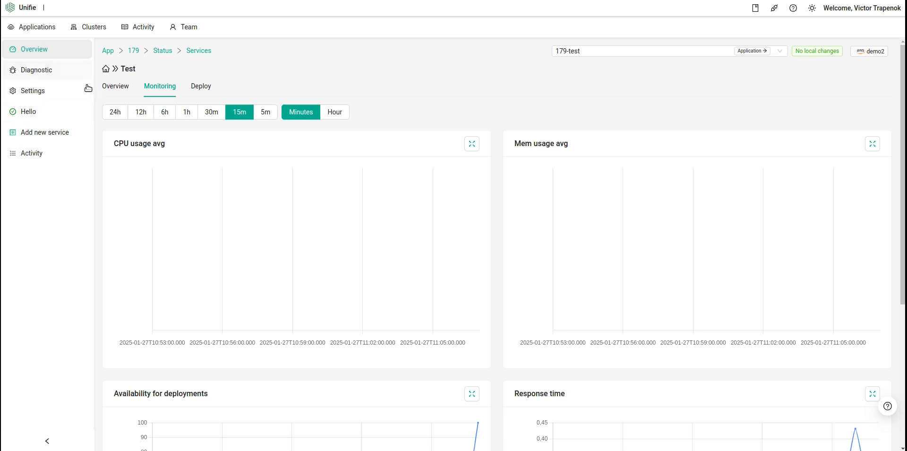
# Open the application's domain link from its Overview to check the deployed Hello page, then return
pyautogui.click(115, 86)
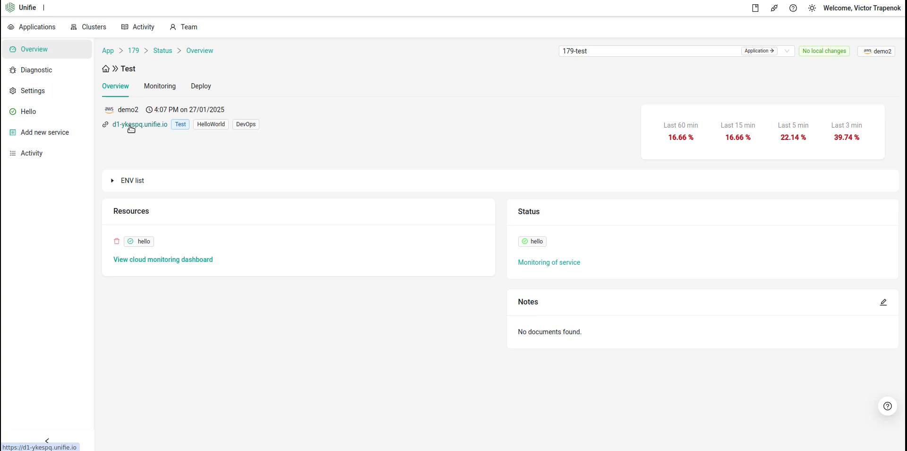
pyautogui.click(131, 125)
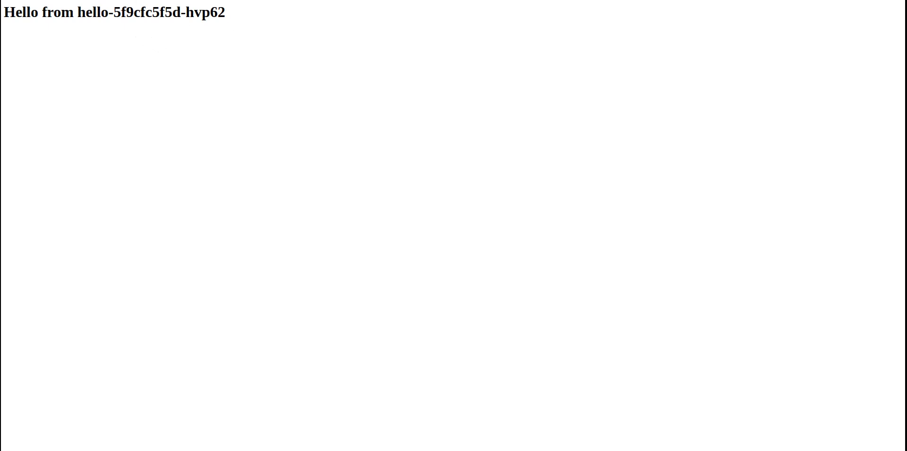
pyautogui.hotkey('alt', 'Tab')
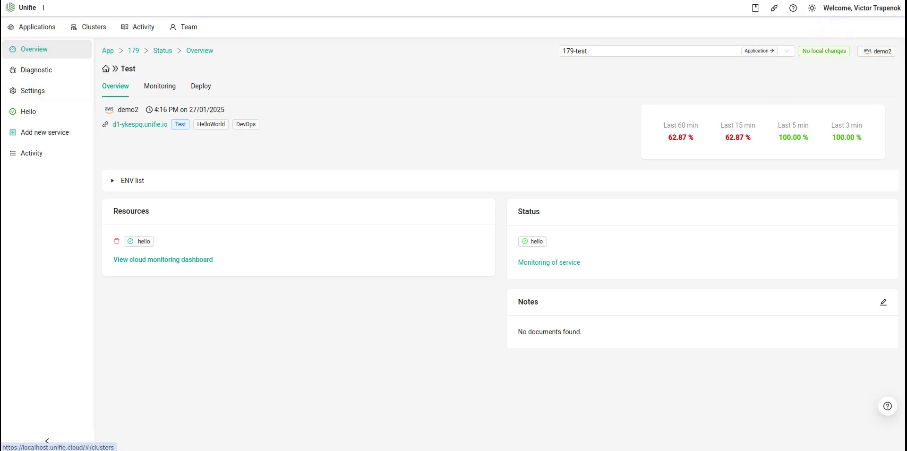
# Open the demo2 cluster's cert-manager integration and go to its cert-manager-181 deployment
pyautogui.click(881, 51)
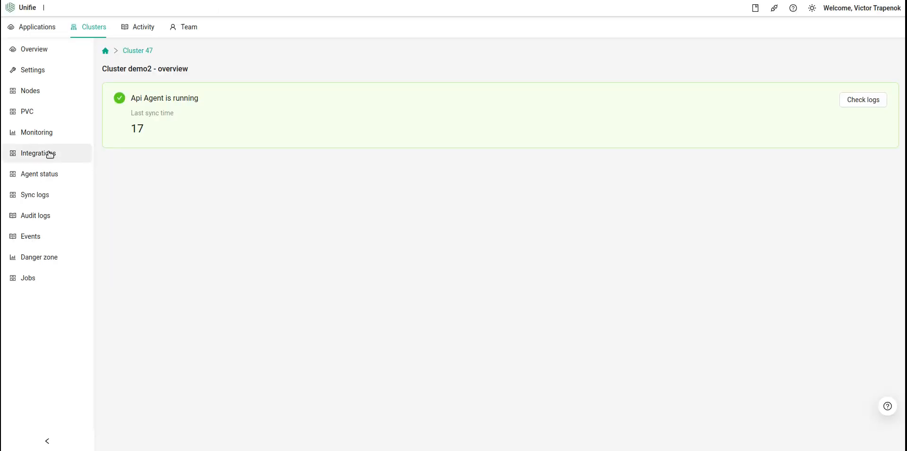
pyautogui.click(47, 153)
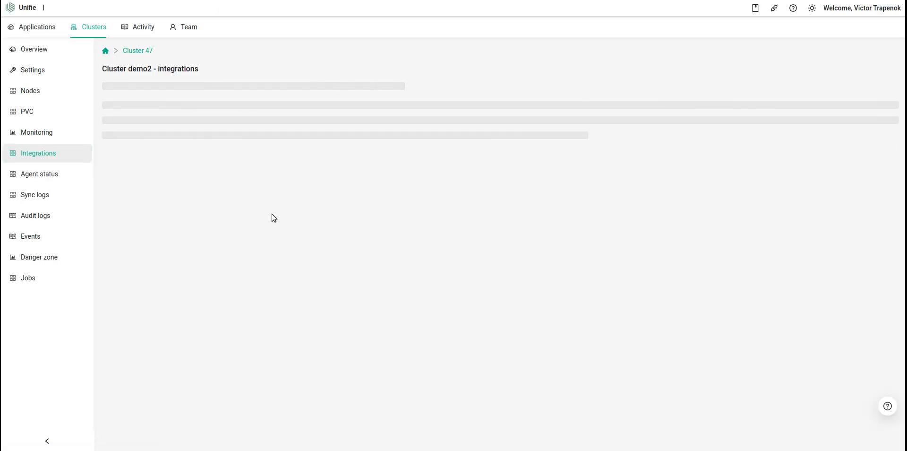
pyautogui.scroll(-1, 180, 273)
pyautogui.scroll(-2, 140, 261)
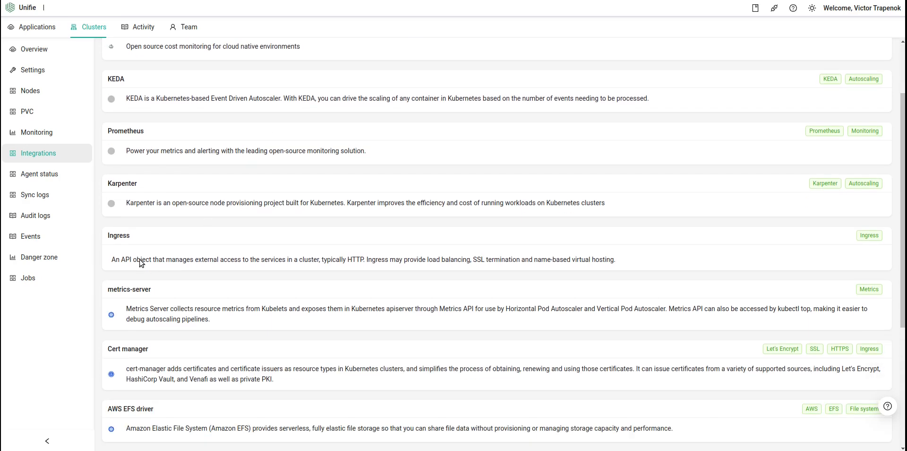
pyautogui.click(171, 278)
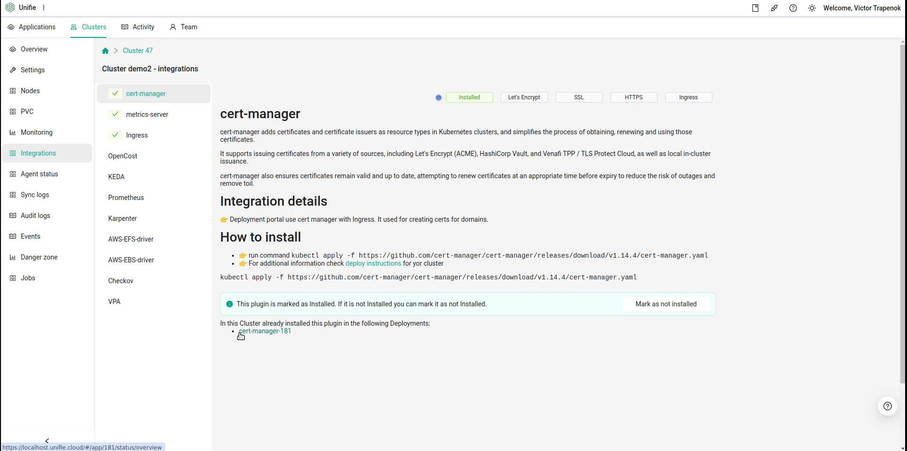
pyautogui.click(266, 333)
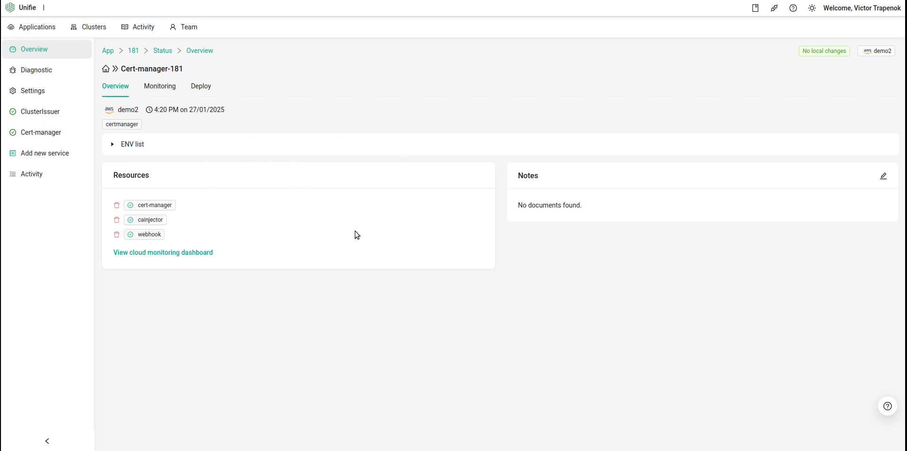
# Open the ClusterIssuer service settings and select the Let's Encrypt contact e-mail address
pyautogui.click(41, 114)
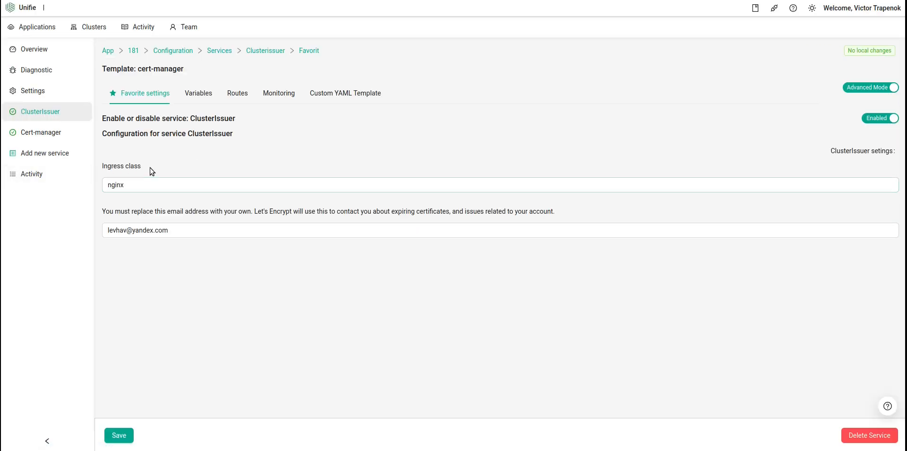
pyautogui.click(150, 183)
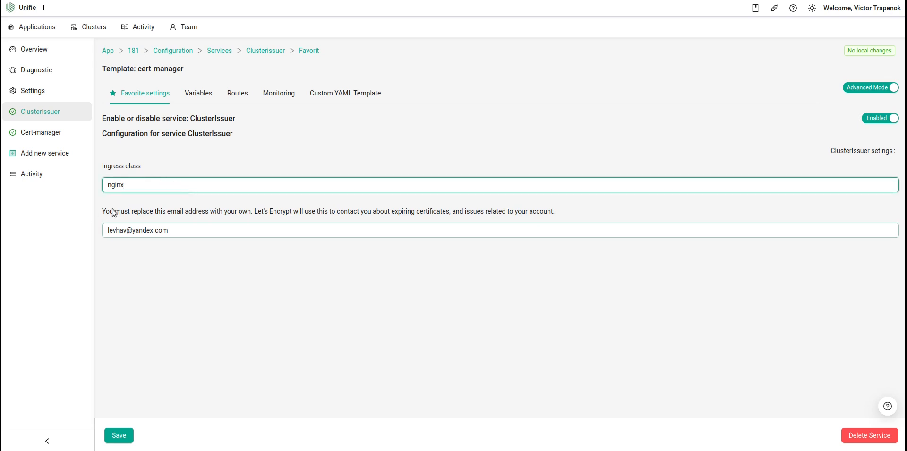
pyautogui.moveTo(107, 231); pyautogui.dragTo(166, 233)
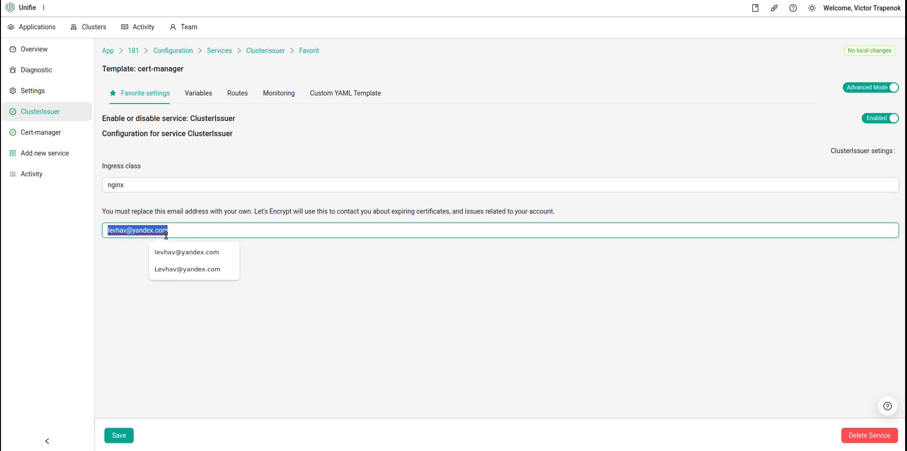
pyautogui.click(475, 318)
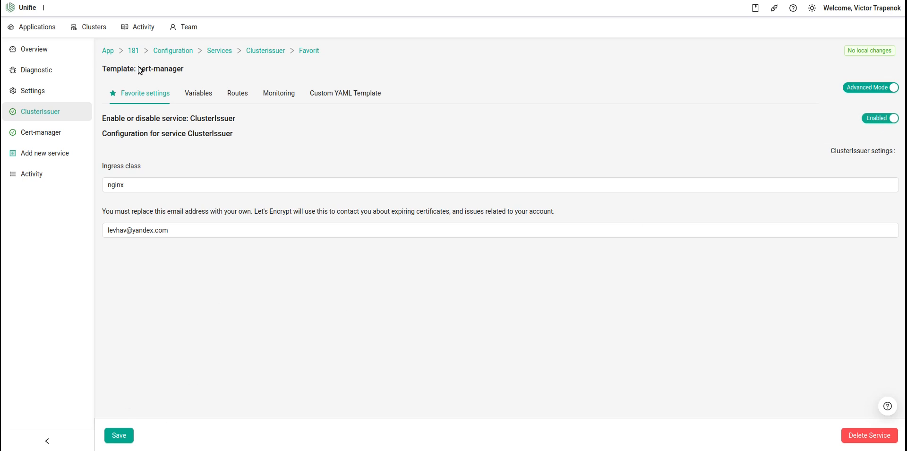
# Review the Test application's resource usage on its Overview and its Monitoring charts at the 5 and 15 minute ranges
pyautogui.click(152, 229)
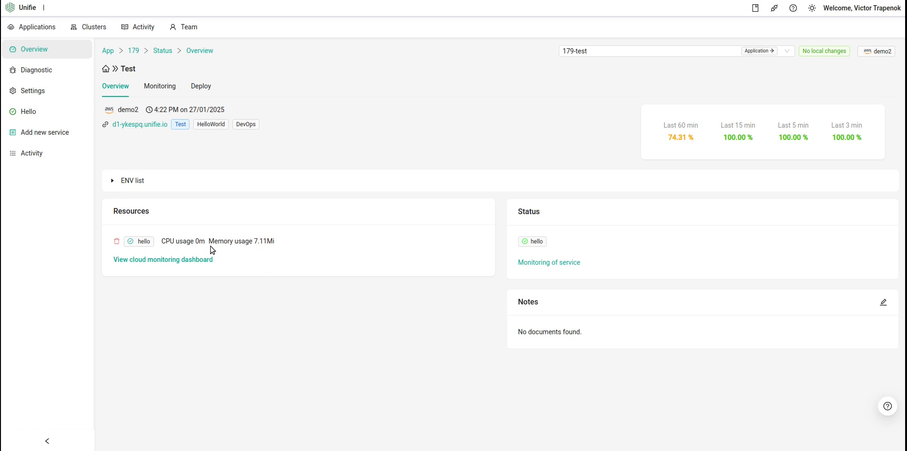
pyautogui.moveTo(166, 241); pyautogui.dragTo(292, 246)
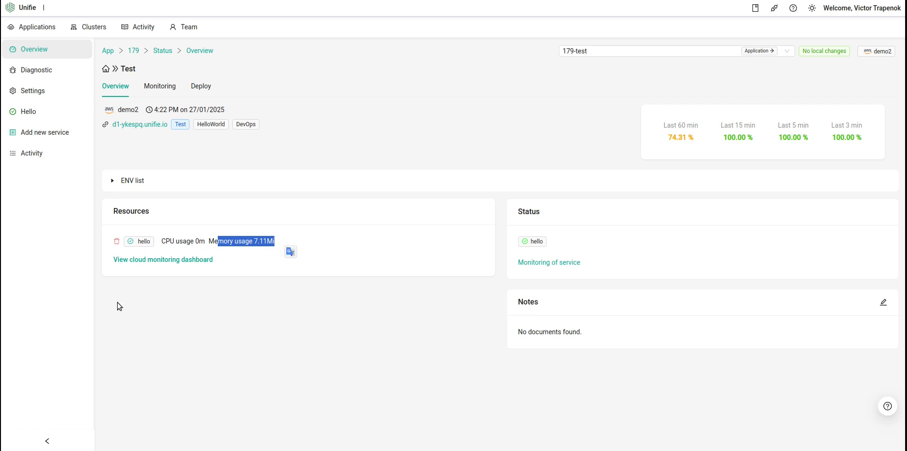
pyautogui.click(160, 88)
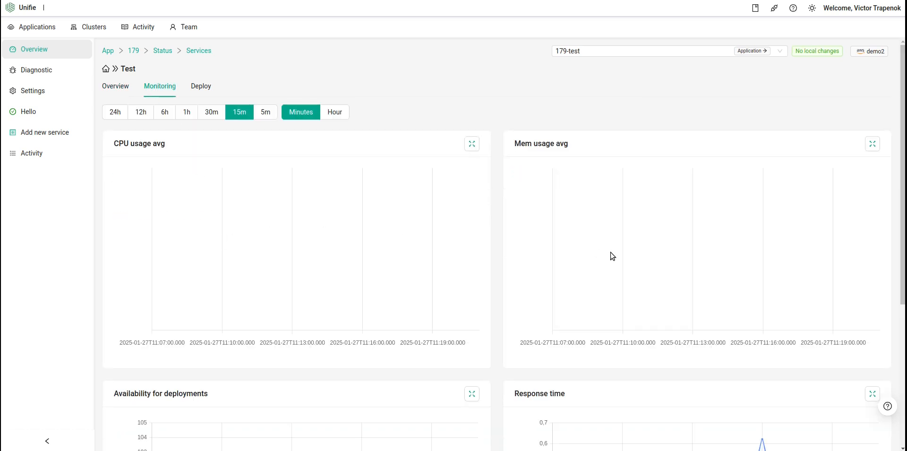
pyautogui.scroll(-5, 610, 264)
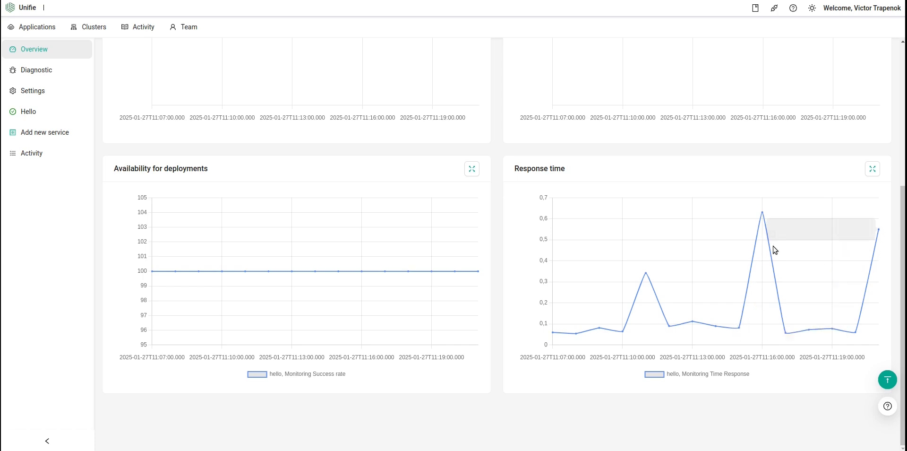
pyautogui.scroll(5, 661, 293)
pyautogui.click(266, 111)
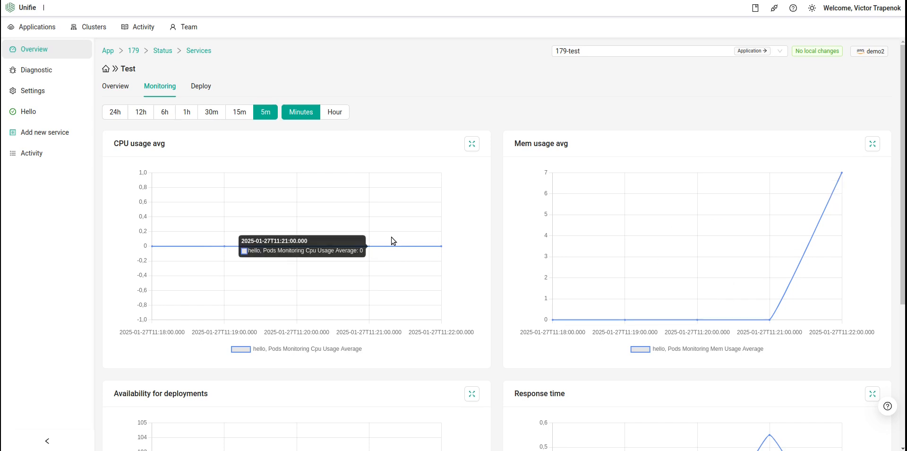
pyautogui.click(239, 114)
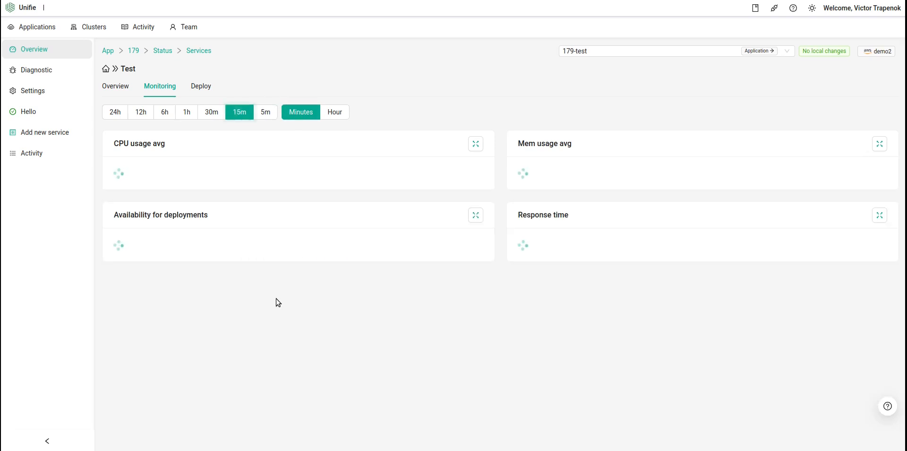
pyautogui.click(112, 89)
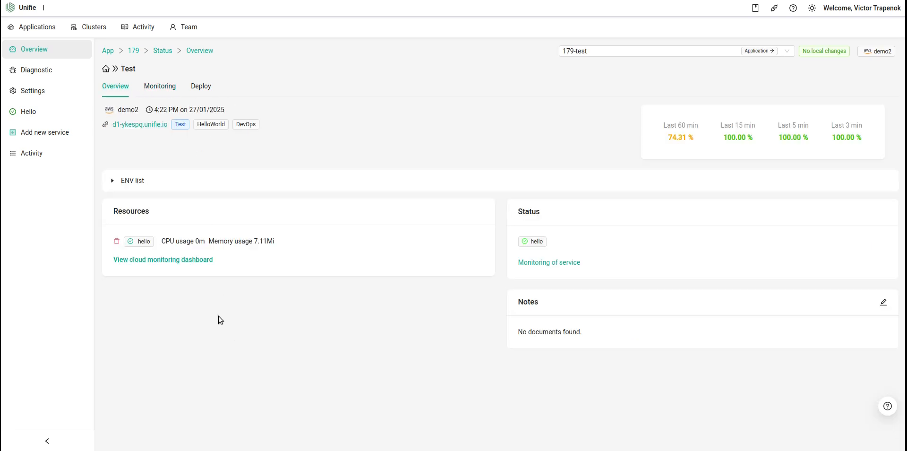
# Open the hello pod's logs and scroll through the request entries
pyautogui.click(140, 242)
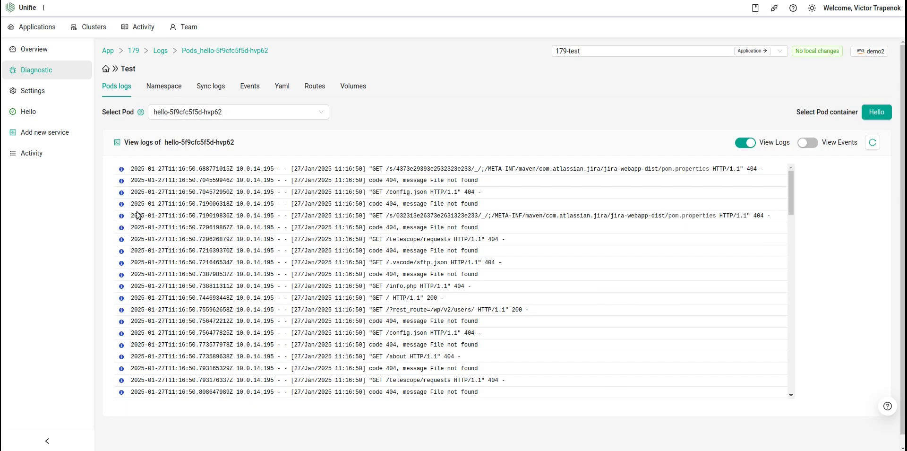
pyautogui.scroll(-15, 404, 239)
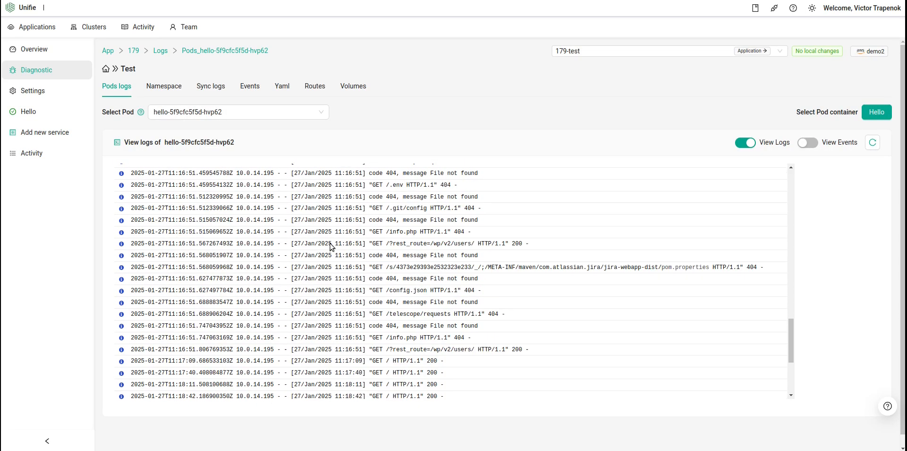
pyautogui.scroll(-5, 330, 245)
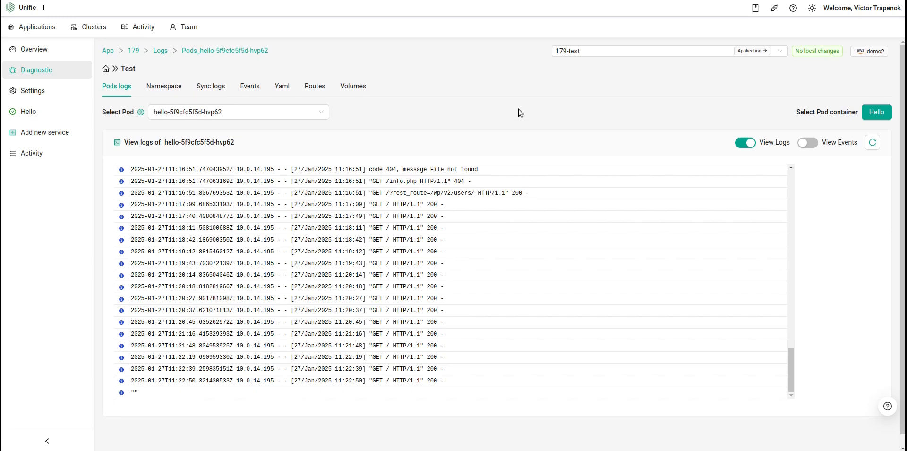
# Examine the application's read-only result YAML for the Deployment and Service definitions
pyautogui.click(282, 87)
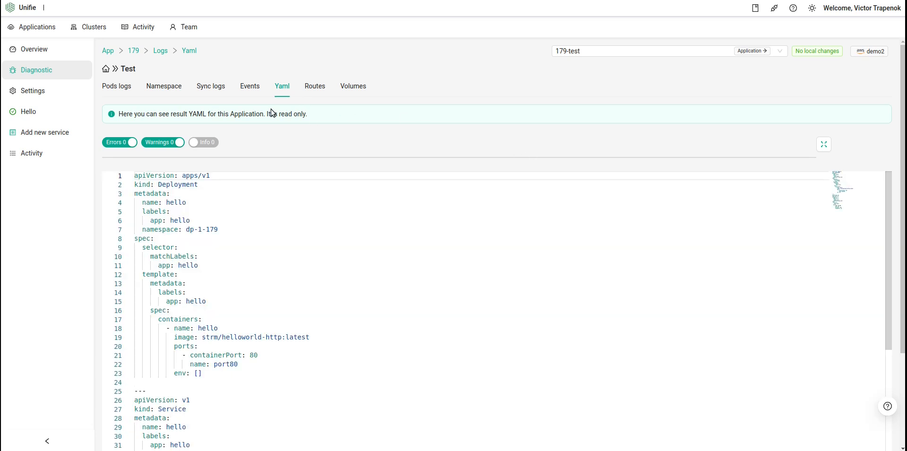
pyautogui.scroll(-4, 437, 143)
pyautogui.scroll(-2, 283, 156)
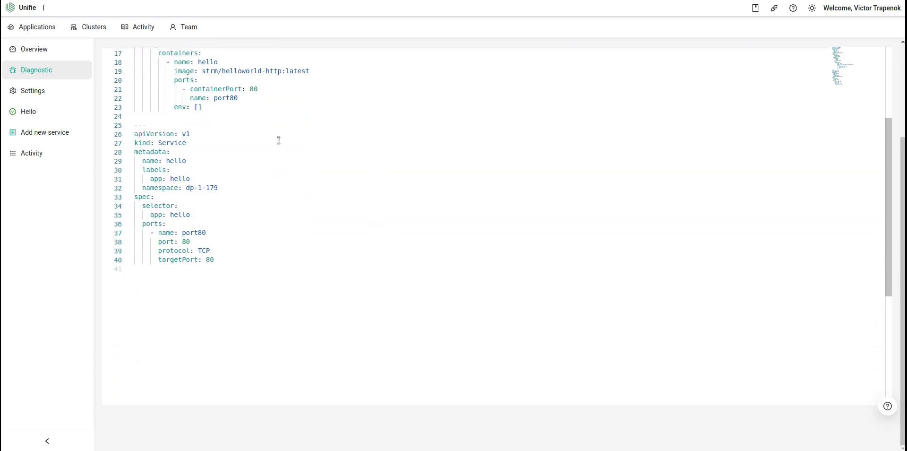
pyautogui.scroll(3, 265, 237)
pyautogui.scroll(-2, 193, 259)
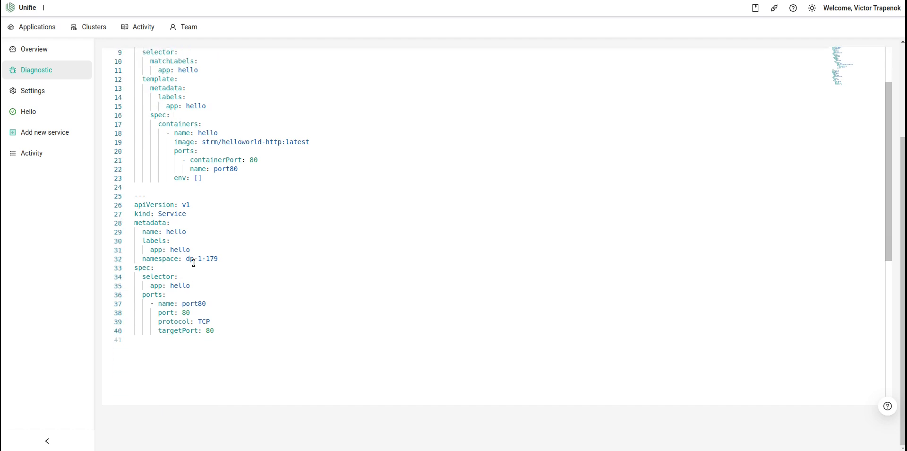
pyautogui.moveTo(142, 204); pyautogui.dragTo(306, 322)
pyautogui.scroll(2, 326, 198)
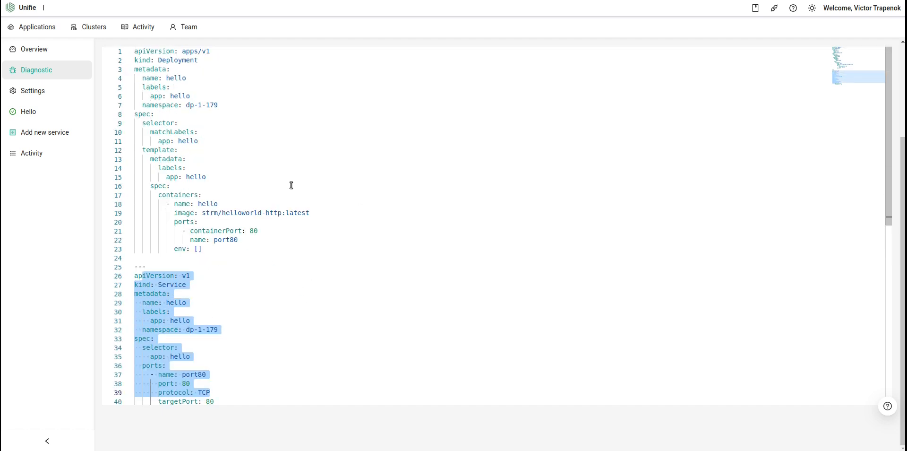
pyautogui.moveTo(150, 60); pyautogui.dragTo(239, 244)
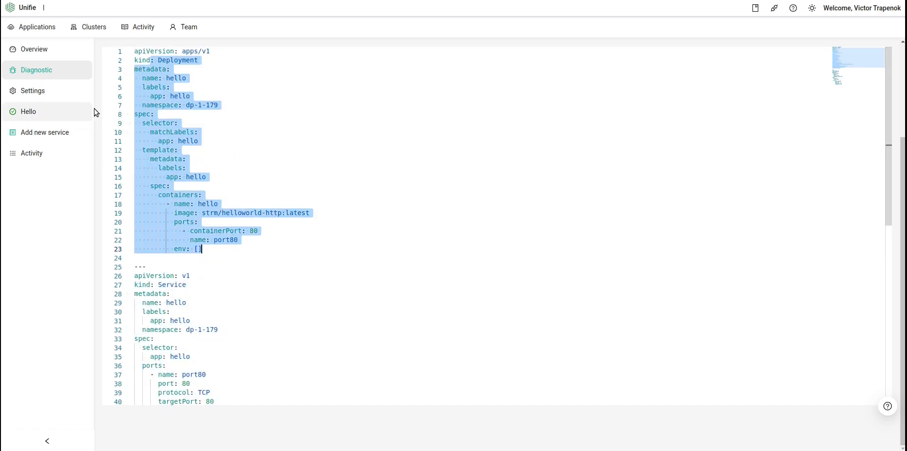
pyautogui.scroll(3, 97, 104)
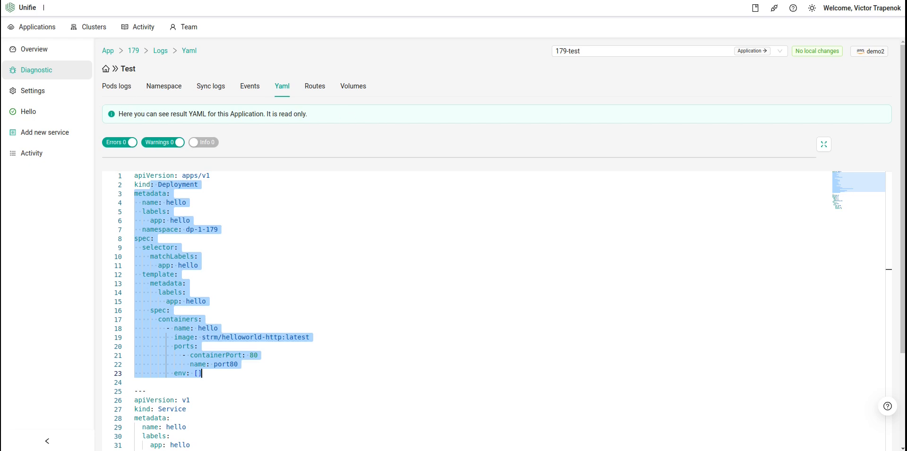
# Review the Kubernetes events list in the application's diagnostics
pyautogui.click(315, 86)
pyautogui.click(251, 90)
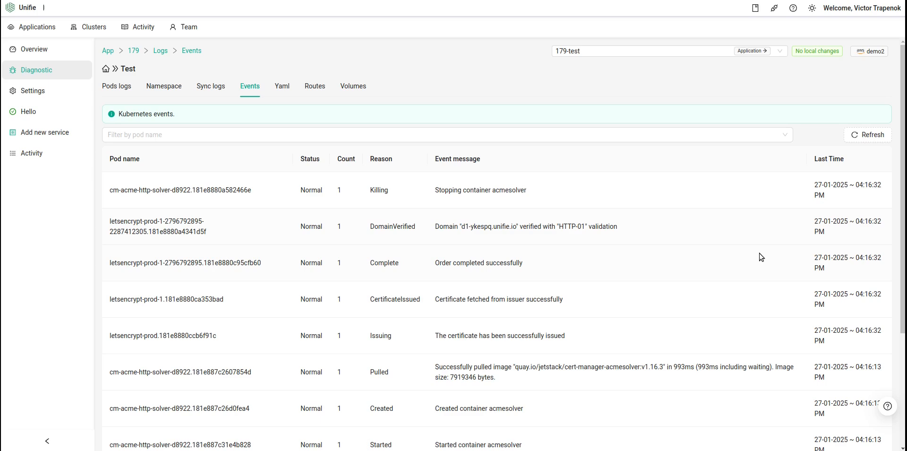
pyautogui.scroll(-4, 744, 274)
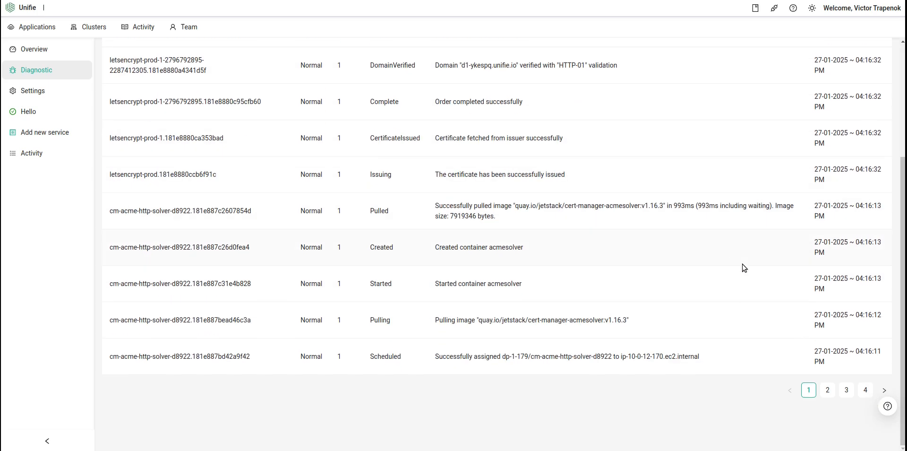
pyautogui.scroll(4, 722, 250)
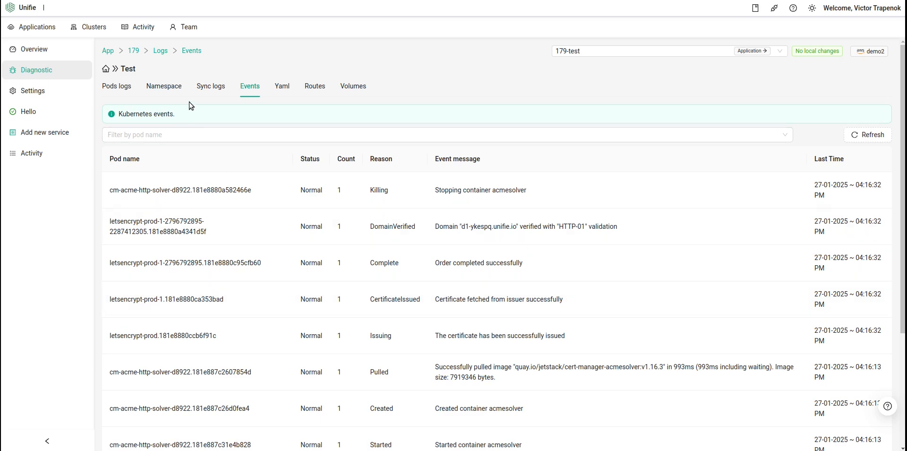
# Check the Sync logs and the Namespace diagnostic pages
pyautogui.click(201, 87)
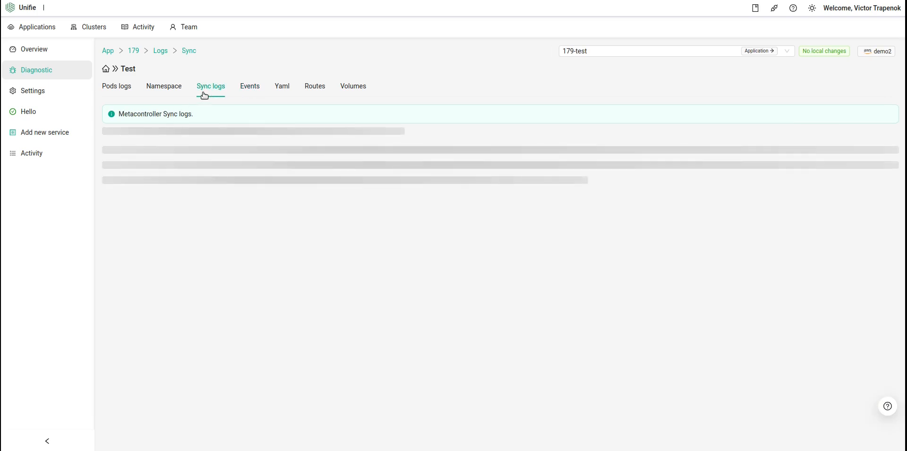
pyautogui.scroll(-5, 344, 198)
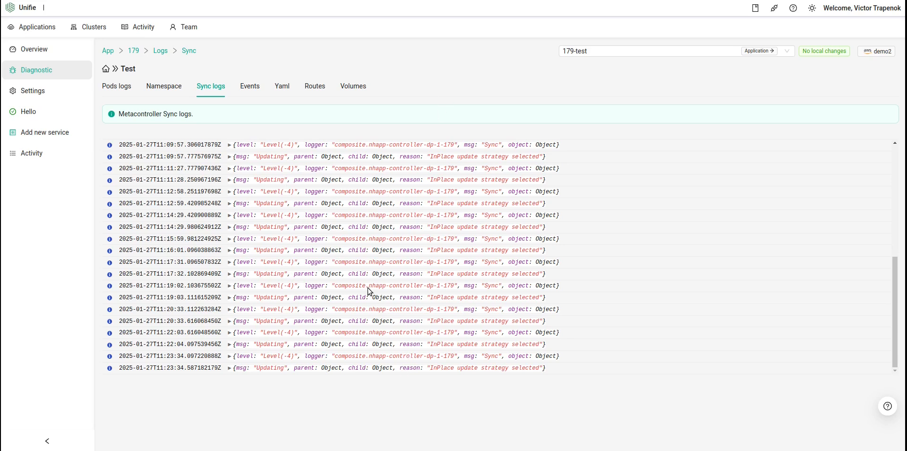
pyautogui.click(169, 90)
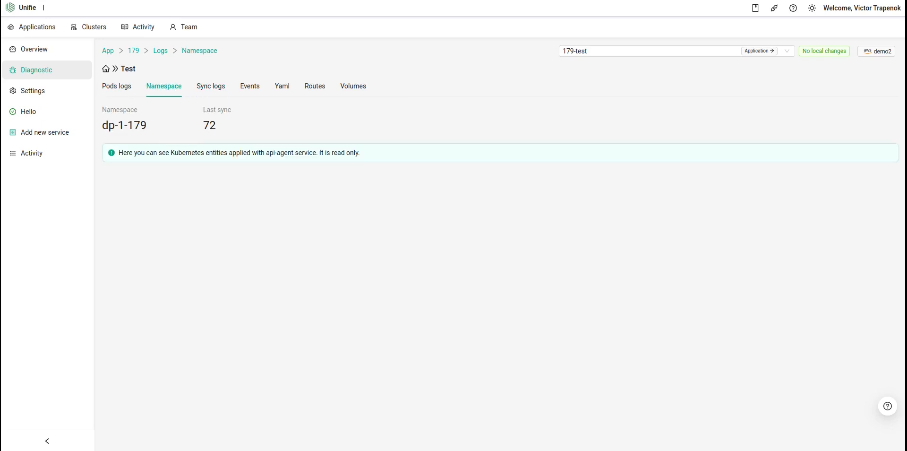
# Review the Settings danger zone options, including the cluster list for moving the application
pyautogui.click(32, 90)
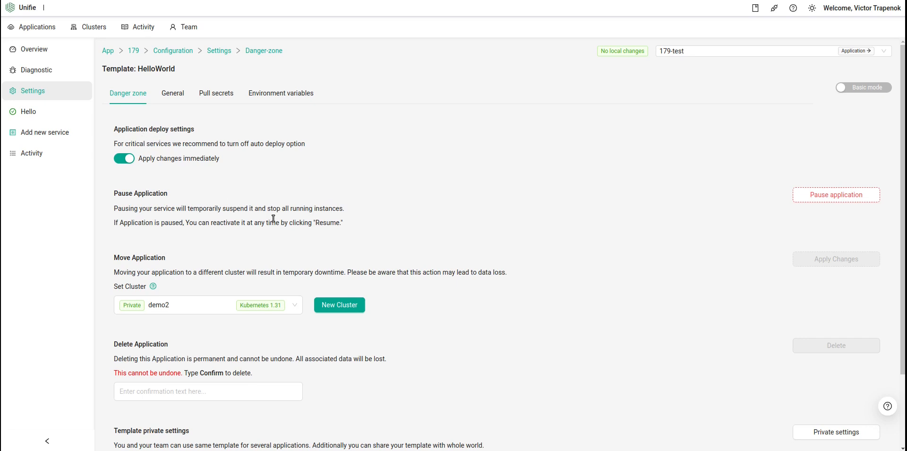
pyautogui.scroll(-2, 276, 222)
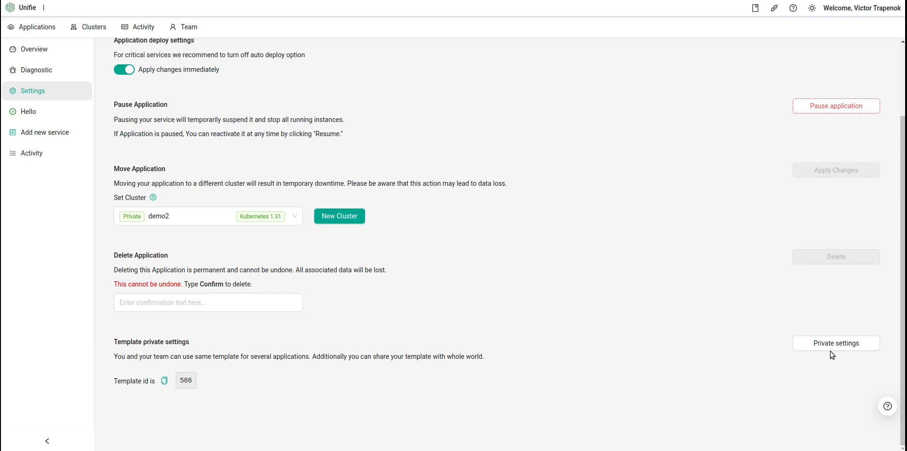
pyautogui.scroll(1, 340, 275)
pyautogui.click(183, 277)
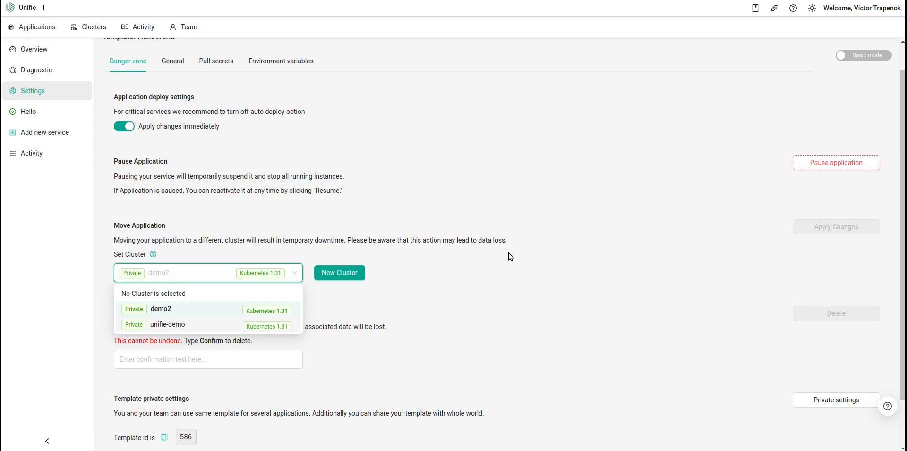
pyautogui.click(494, 253)
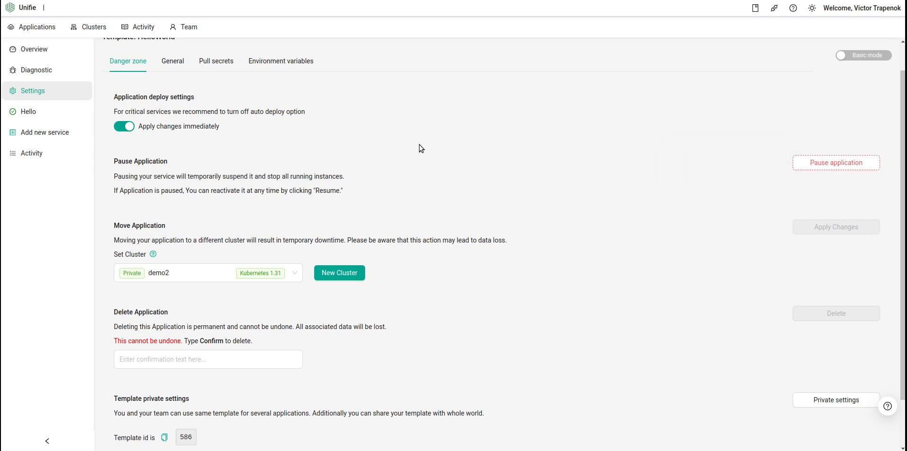
# Add an environment variable TestVar1 with value TestValue and save it
pyautogui.scroll(1, 419, 148)
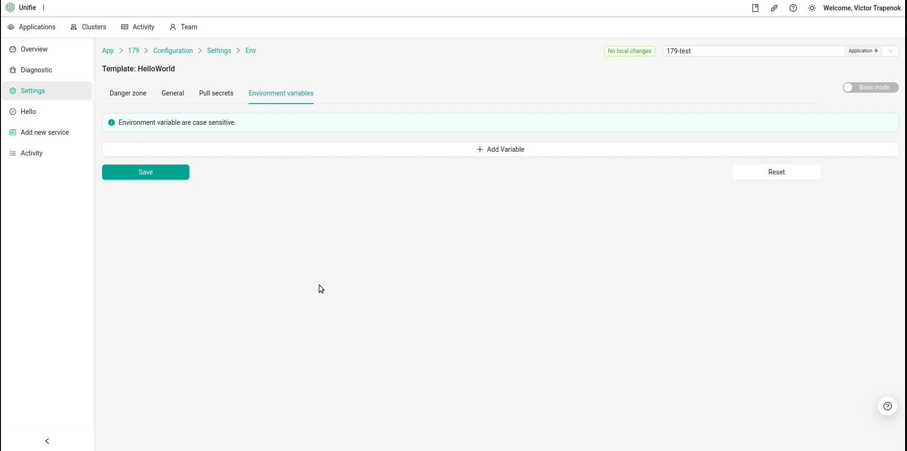
pyautogui.click(401, 156)
pyautogui.click(232, 146)
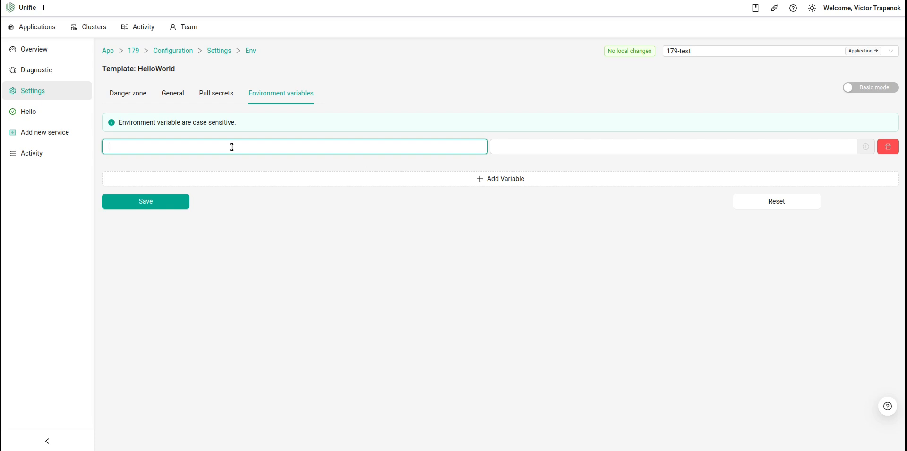
pyautogui.write('TestVar1')
pyautogui.hotkey('ctrl', 'a')
pyautogui.click(565, 150)
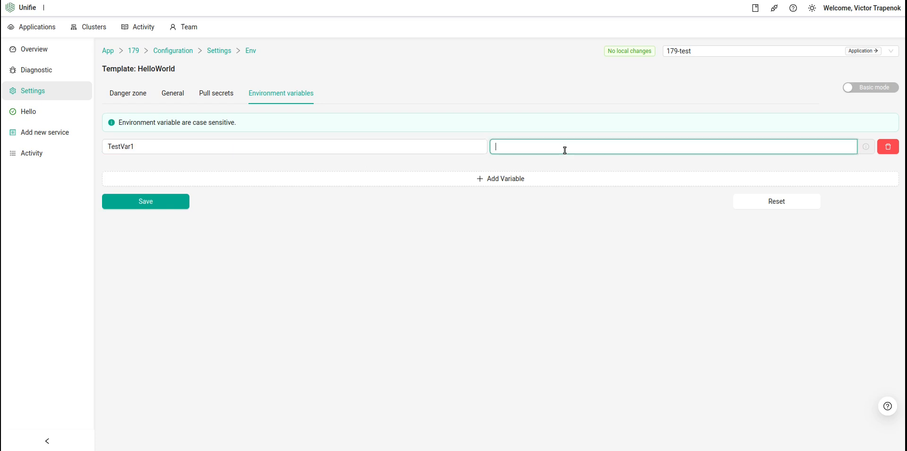
pyautogui.write('TestValue')
pyautogui.click(146, 204)
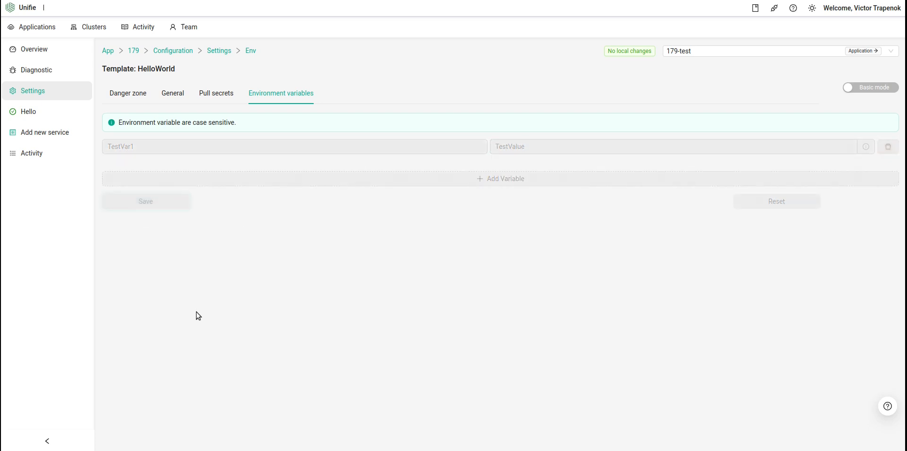
# Check the env entry for TestVar1 in the Diagnostic result YAML
pyautogui.click(42, 50)
pyautogui.moveTo(42, 50); pyautogui.dragTo(45, 73)
pyautogui.click(45, 73)
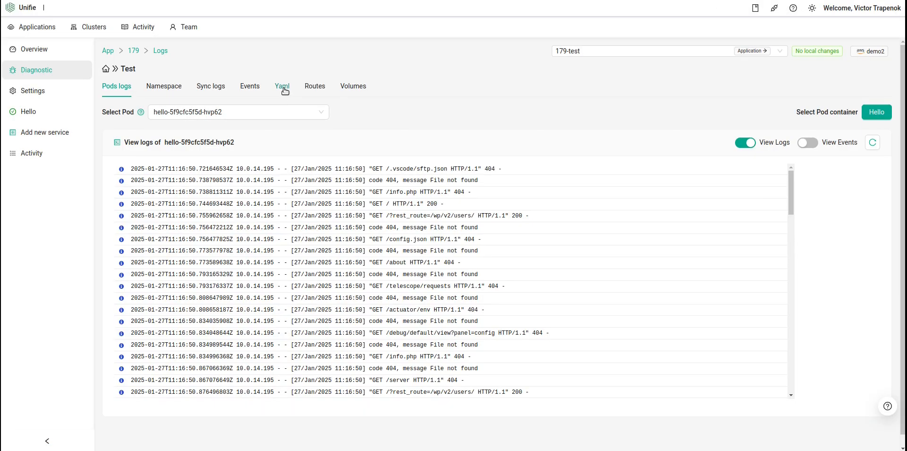
pyautogui.click(282, 87)
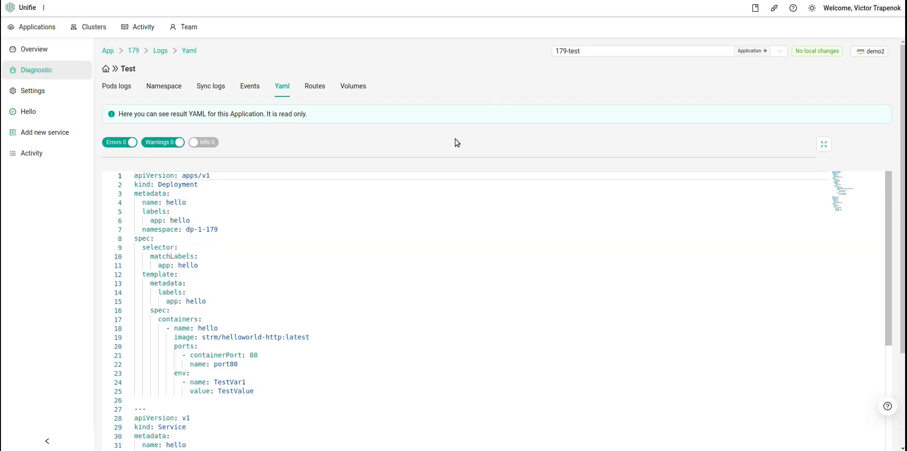
pyautogui.scroll(-5, 318, 251)
pyautogui.scroll(5, 302, 236)
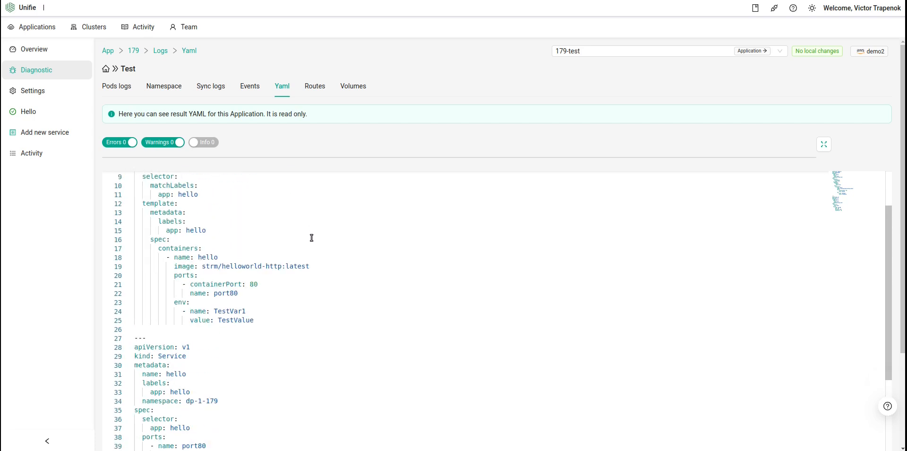
pyautogui.moveTo(165, 351); pyautogui.dragTo(306, 366)
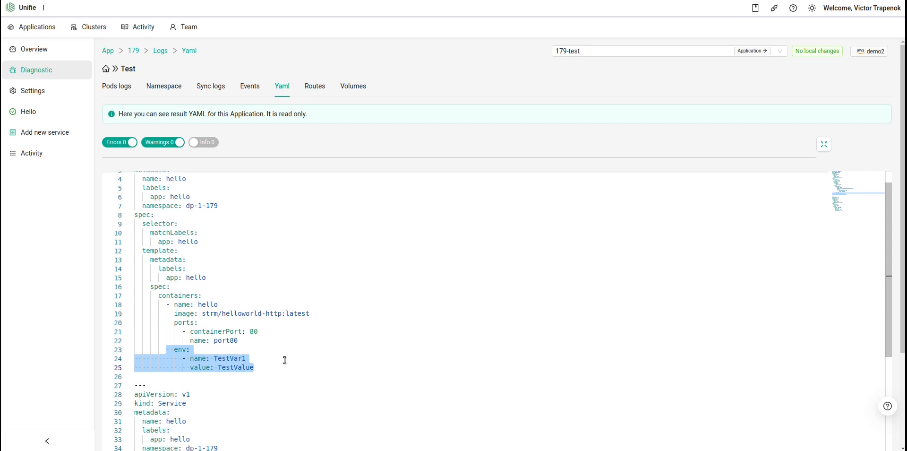
# Review the application's route definitions and monitoring endpoints
pyautogui.click(315, 86)
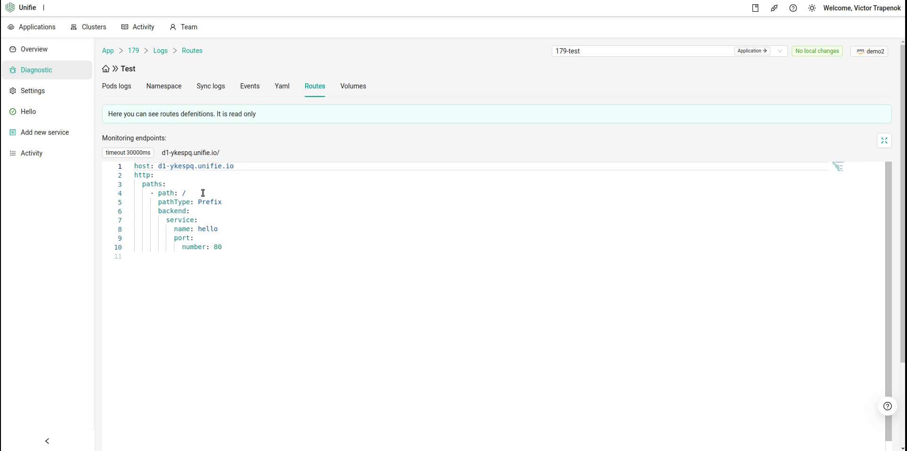
pyautogui.moveTo(102, 137); pyautogui.dragTo(147, 140)
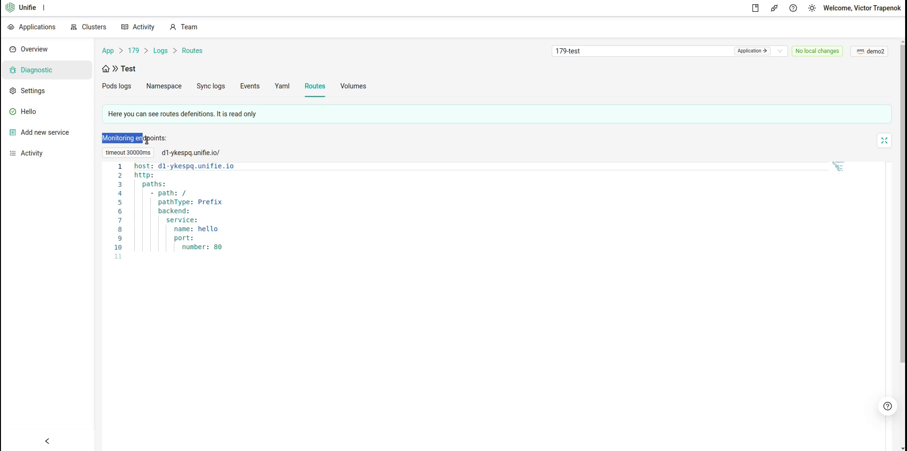
pyautogui.click(281, 146)
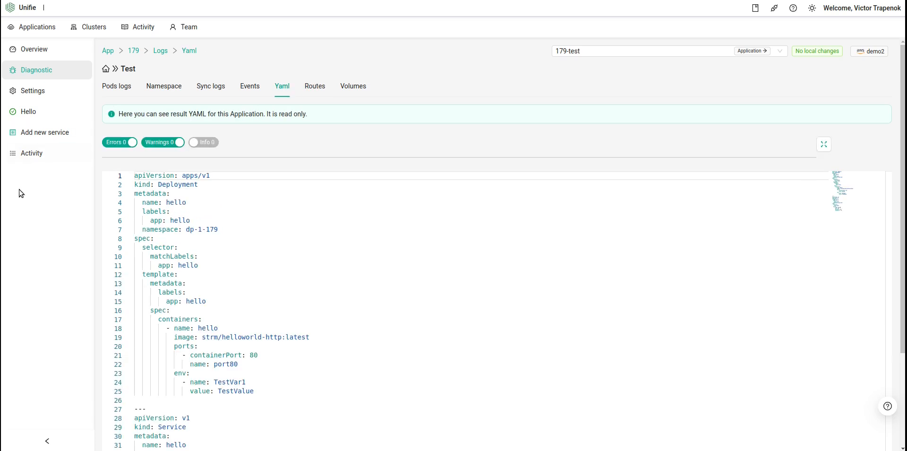
# Review the application's Activity history of updates and their diffs
pyautogui.click(38, 158)
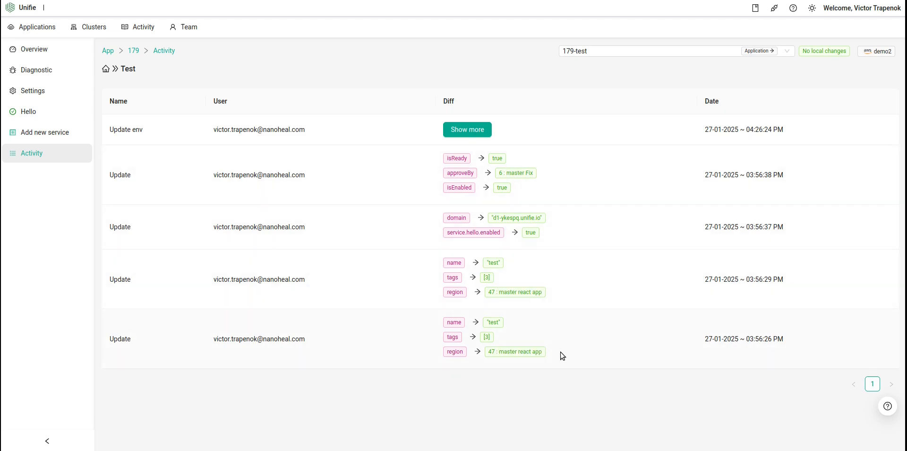
pyautogui.moveTo(113, 338); pyautogui.dragTo(239, 347)
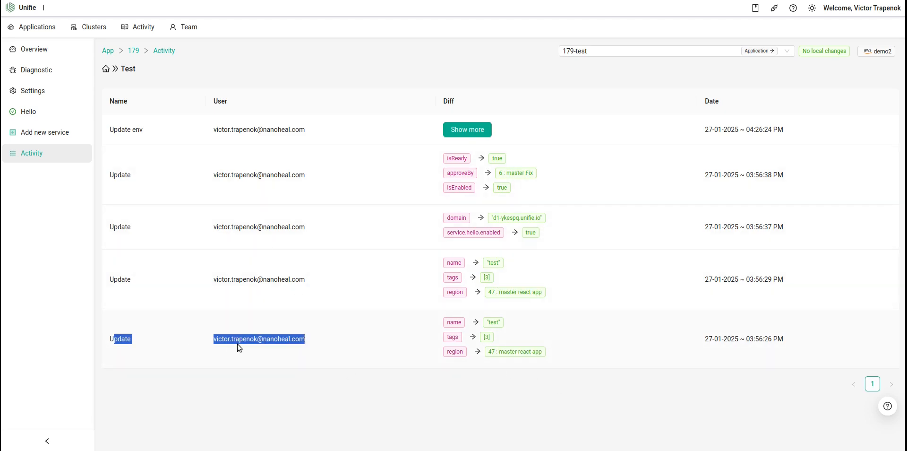
pyautogui.click(414, 349)
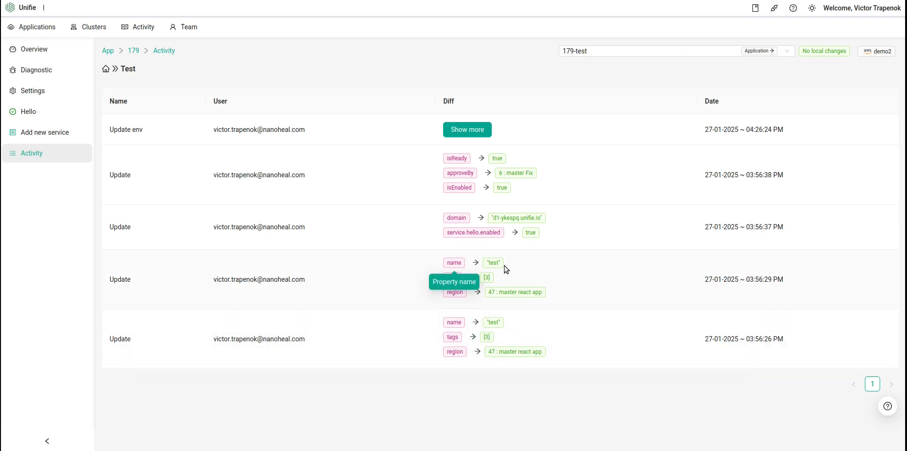